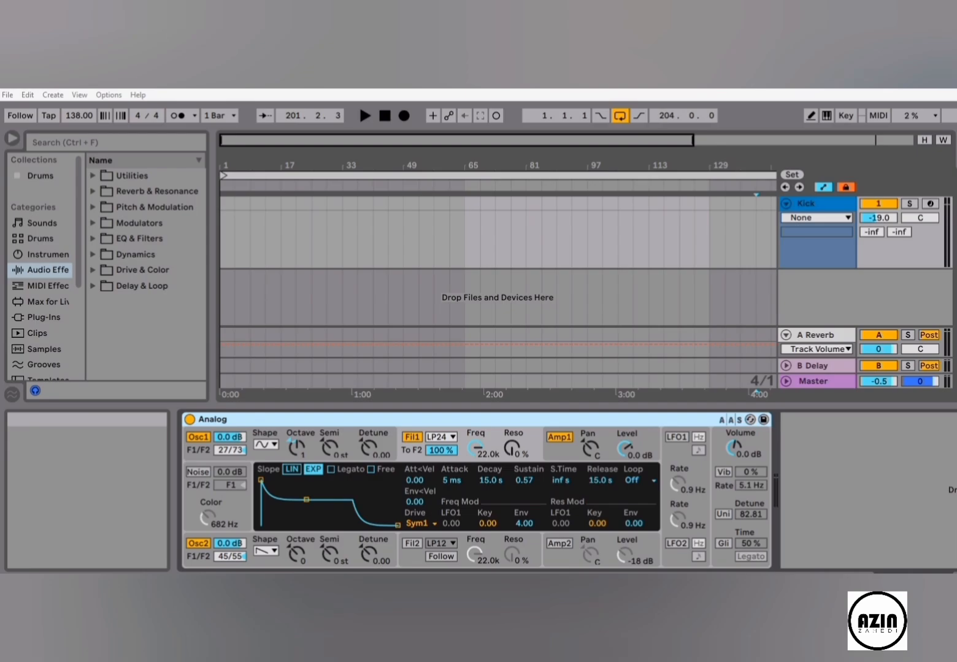
Examine the waveform shape options available for Oscillator 1, leaving the sine shape selected
click(273, 452)
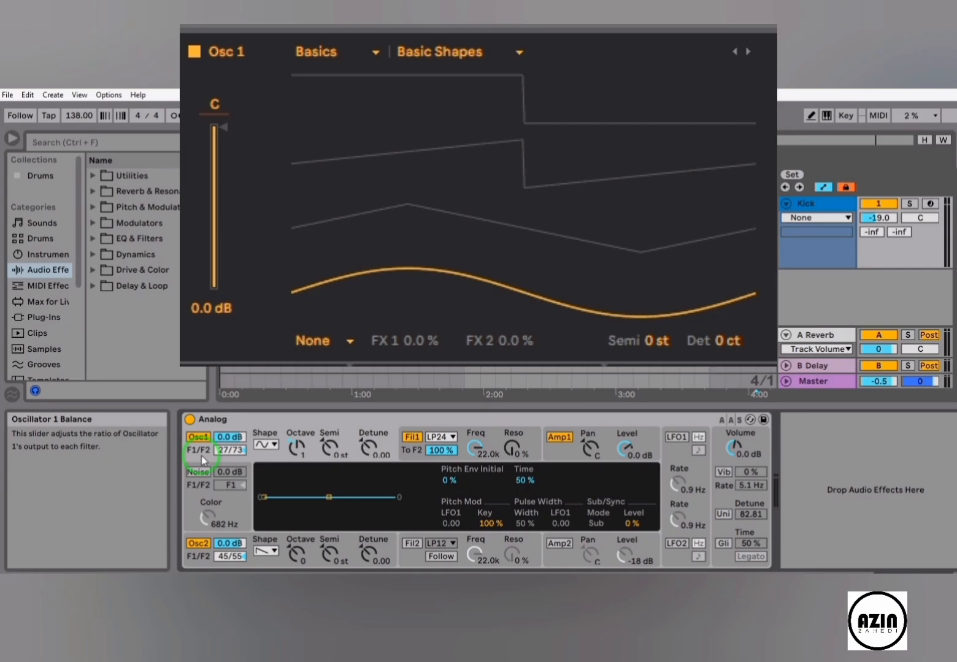
click(275, 445)
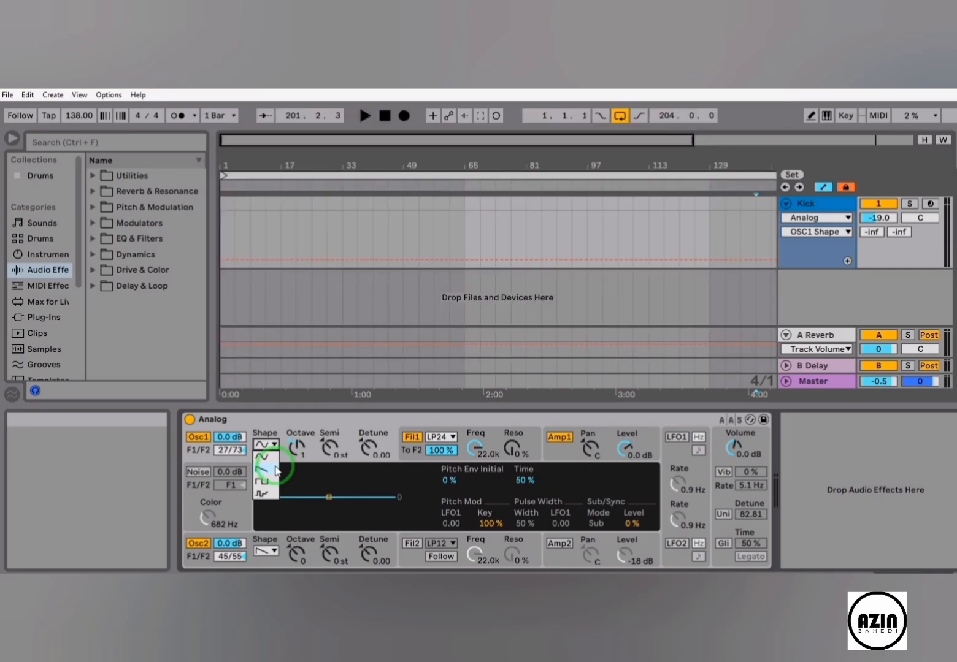
click(285, 417)
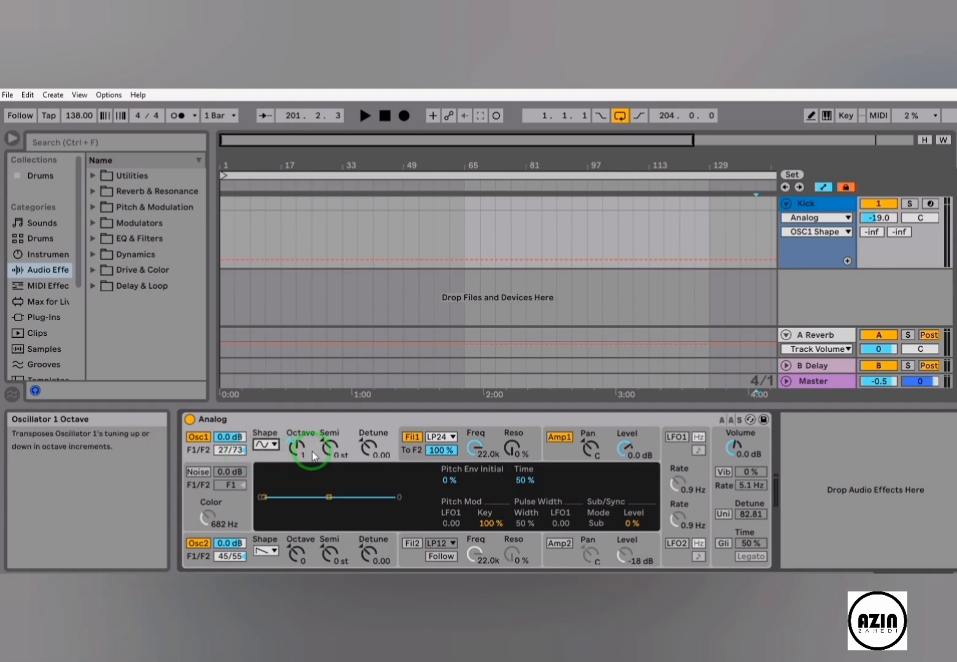
Set Oscillator 1's octave to 0, and try its semitone and detune controls, returning them to 0 st and 0.00
drag(313, 456, 314, 469)
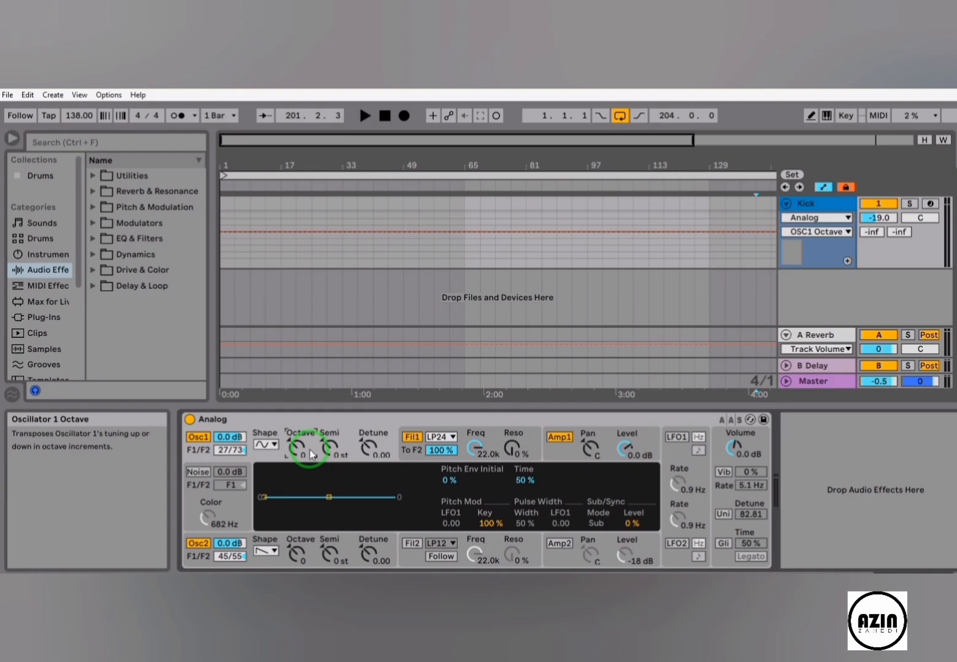
mouse_move(328, 450)
mouse_down()
mouse_move(328, 467)
mouse_move(328, 437)
mouse_move(330, 455)
mouse_up()
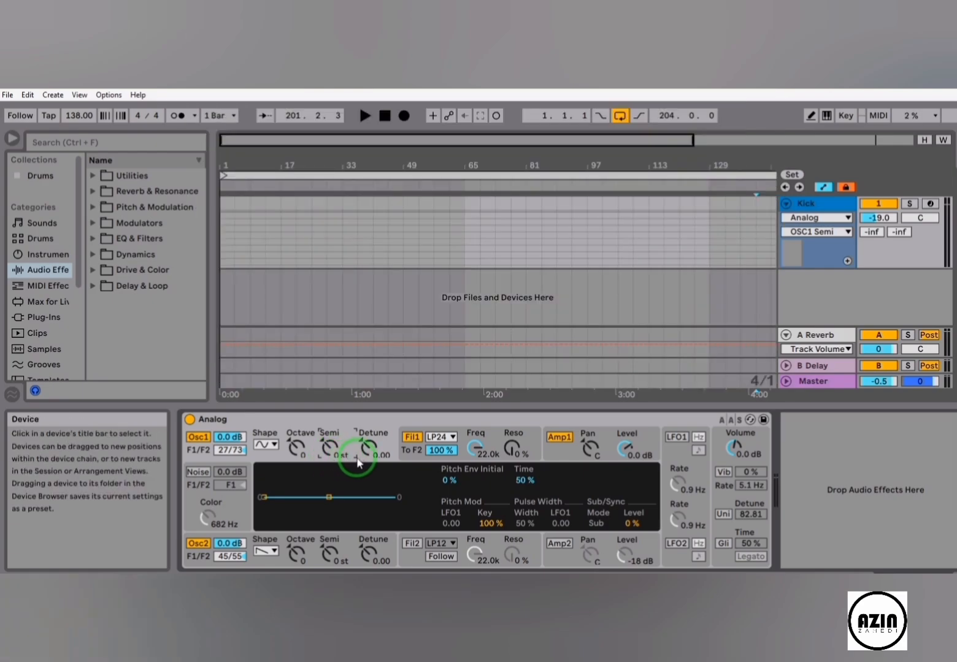
mouse_move(371, 448)
mouse_down()
mouse_move(371, 457)
mouse_move(371, 429)
mouse_up()
double_click(371, 447)
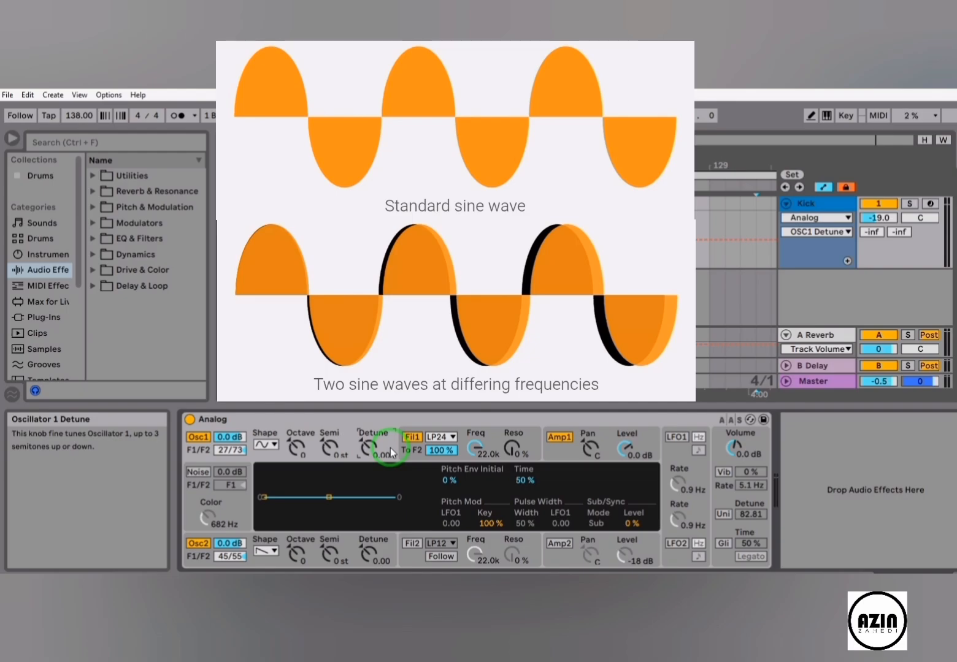
Turn on the noise generator and try a brighter noise color before returning it to 682 Hz
click(199, 473)
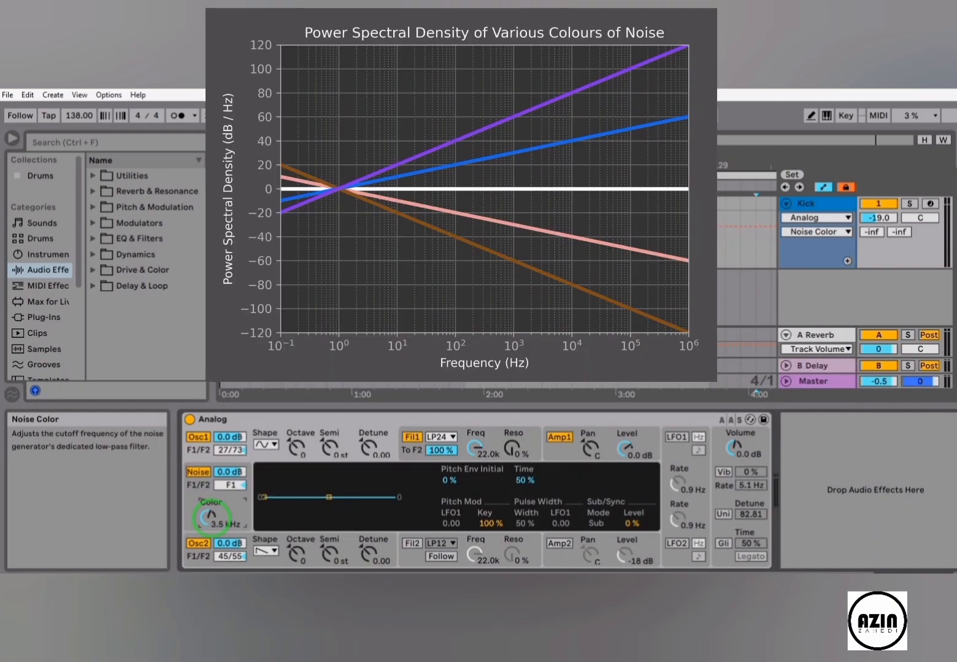
drag(210, 520, 214, 524)
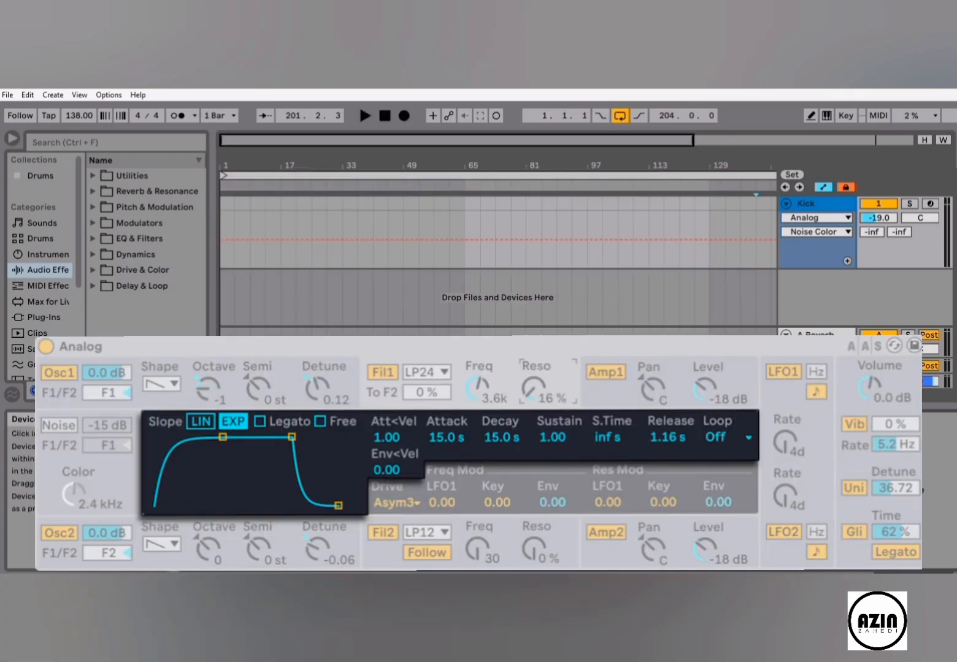
Try raising Oscillator 1's initial pitch envelope level to 100 % and reset it to 0 %
click(451, 480)
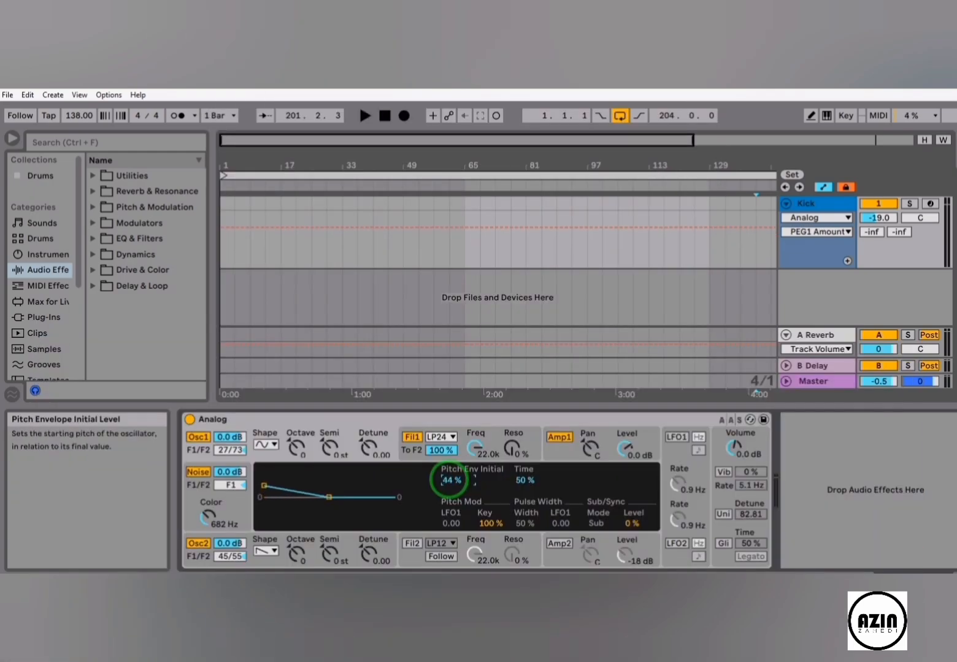
mouse_move(451, 480)
mouse_down()
mouse_move(451, 515)
mouse_move(450, 459)
mouse_move(465, 488)
mouse_up()
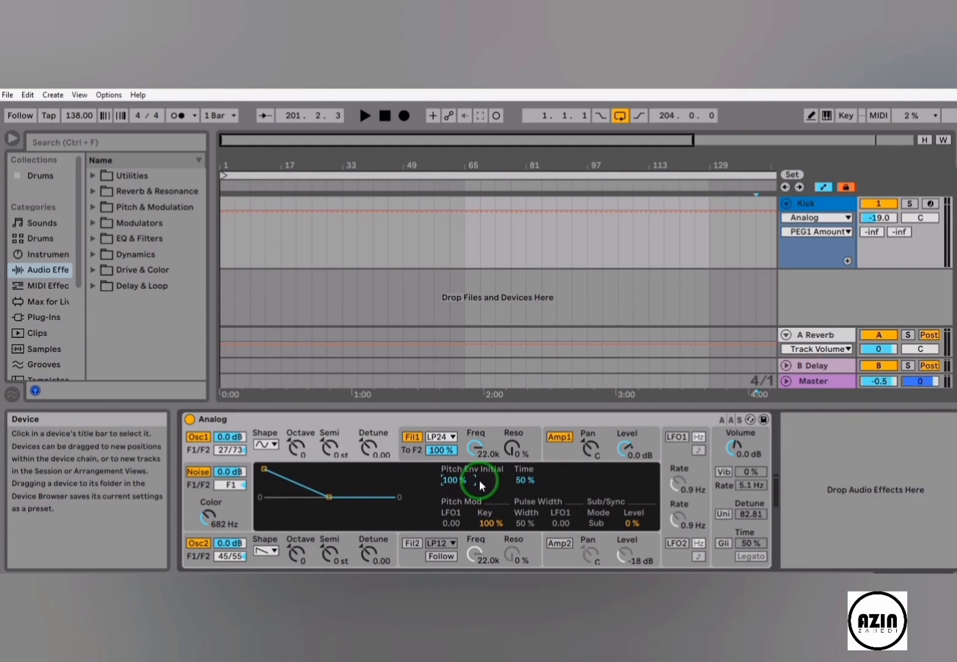
click(475, 480)
key(Delete)
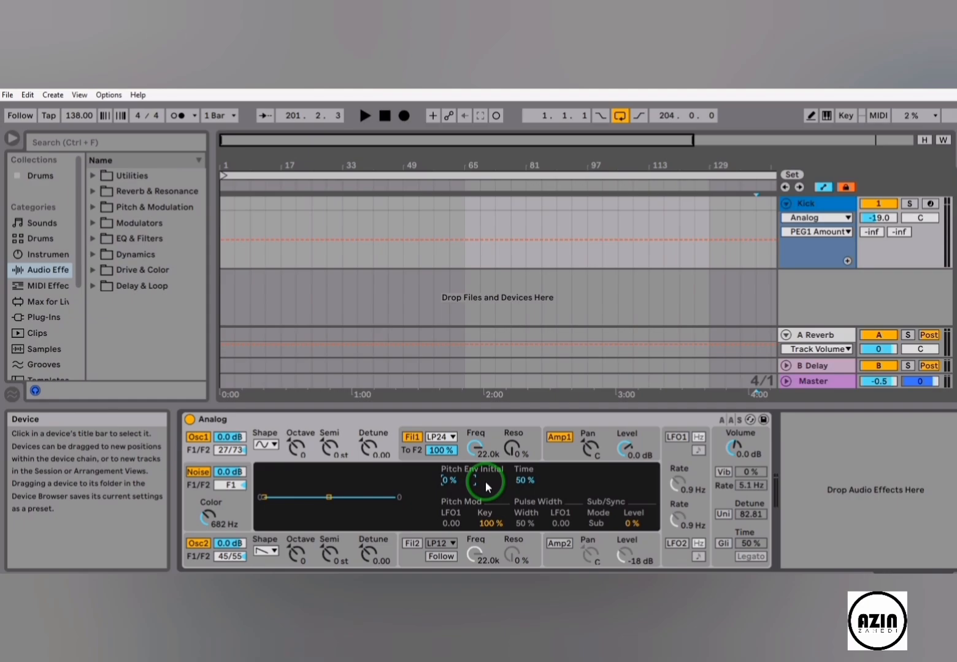
Try Oscillator 1's pulse width LFO modulation and key pitch modulation, restoring them to 0.00 and 100 %
click(537, 507)
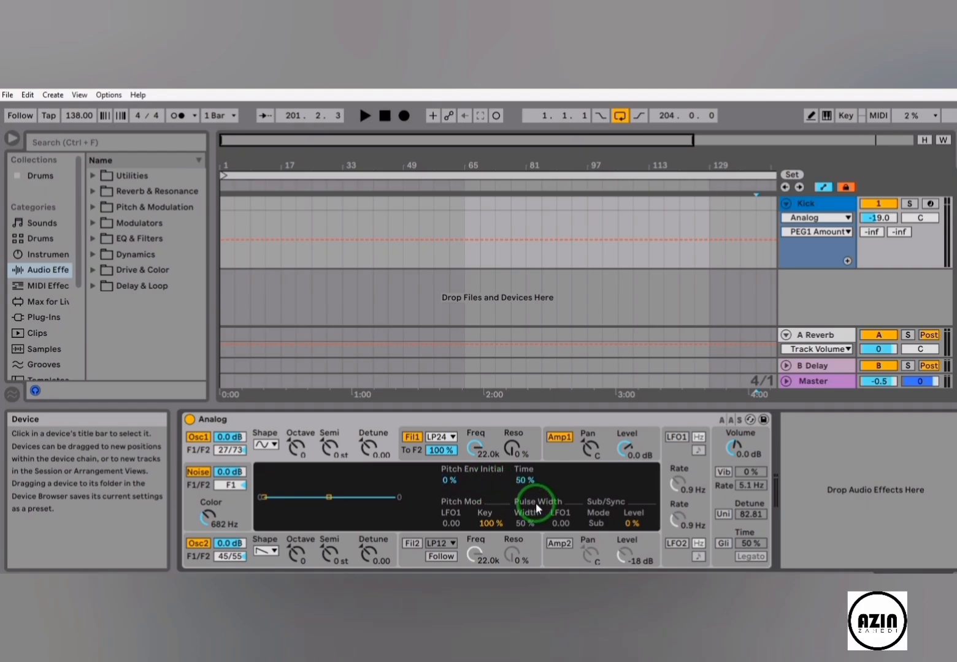
drag(537, 510, 576, 523)
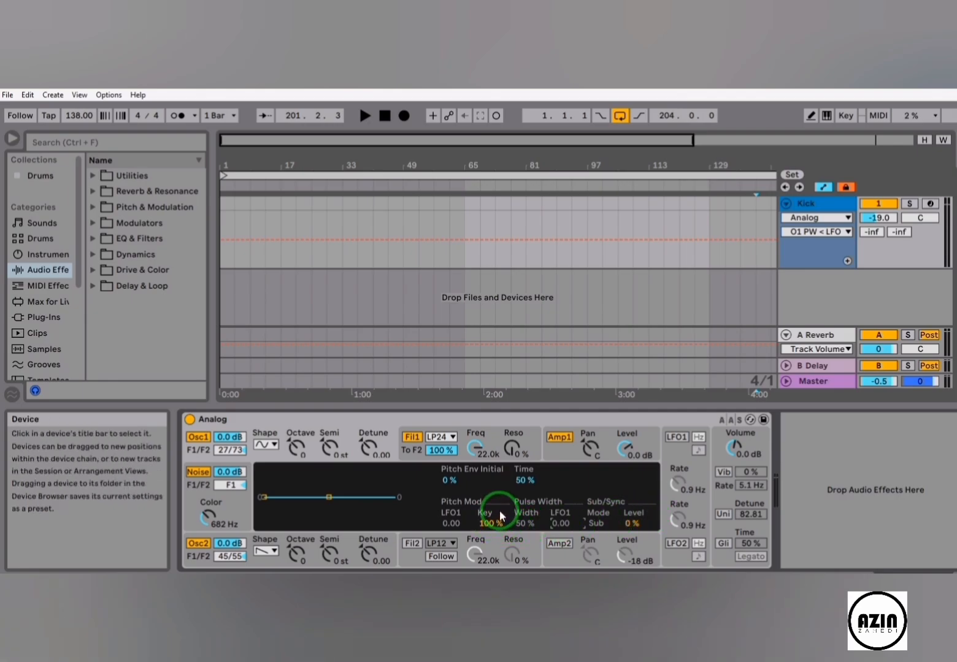
drag(502, 516, 491, 526)
drag(492, 523, 503, 513)
Show Filter 1's settings and examine its filter type options, keeping the 24 dB low-pass type
click(533, 440)
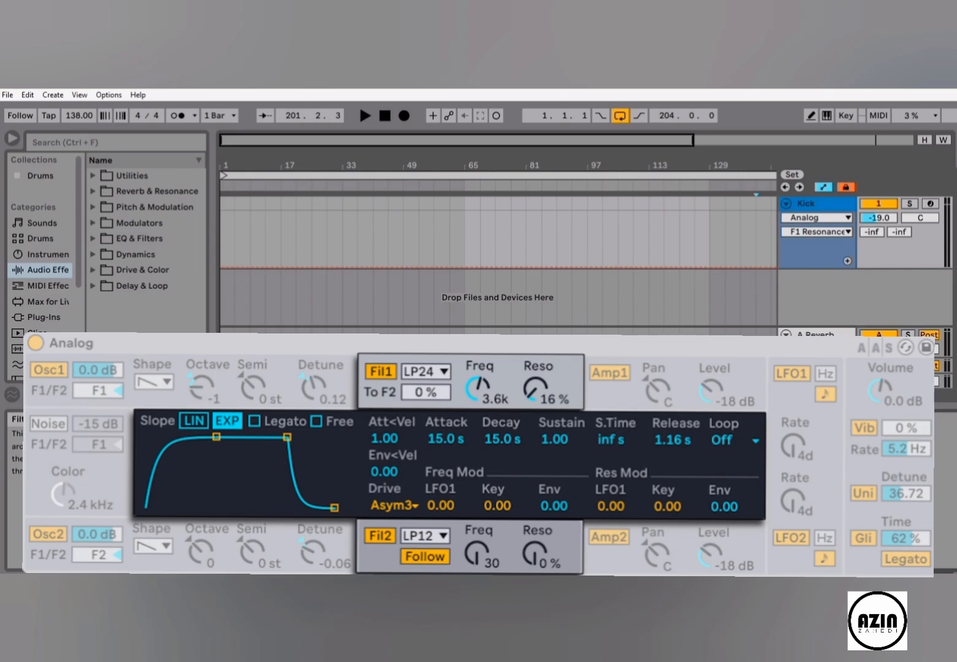
click(426, 372)
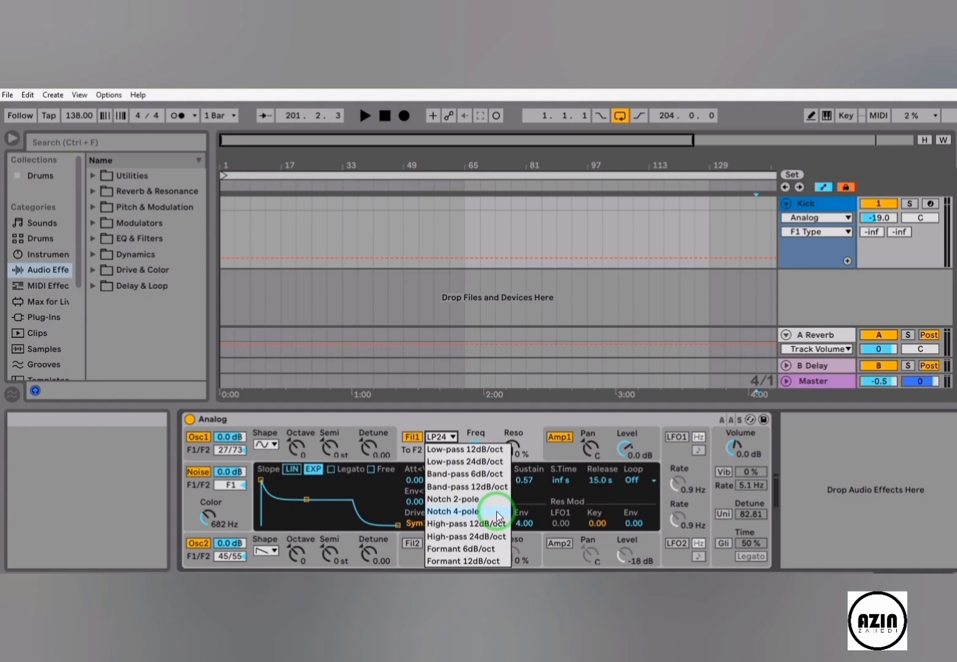
click(489, 420)
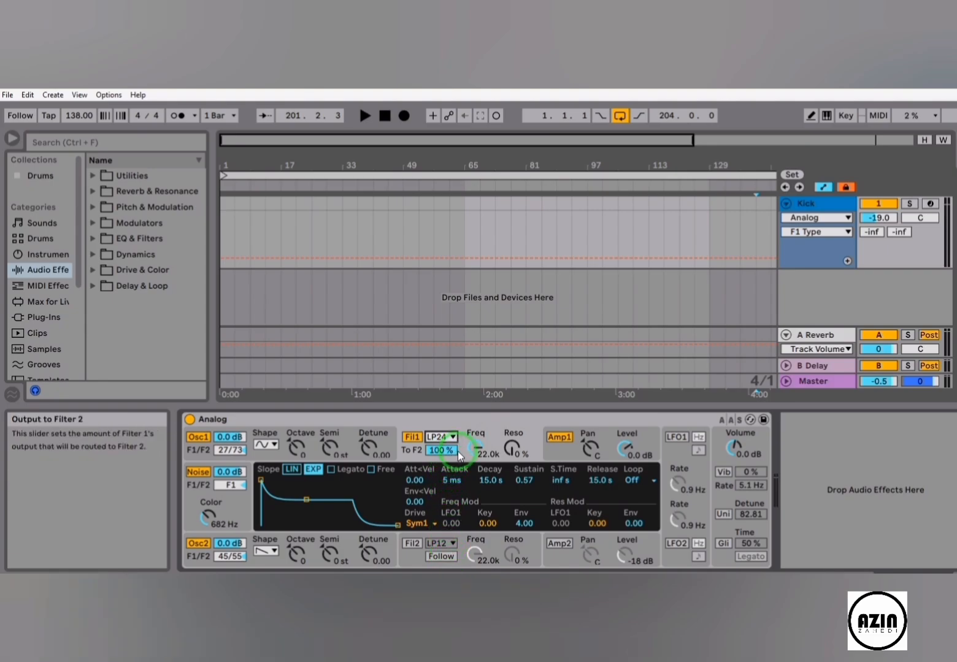
Set Filter 1's output to Filter 2 to 0 %, and try its cutoff and resonance, restoring 22.0k and 0 %
drag(457, 457, 457, 518)
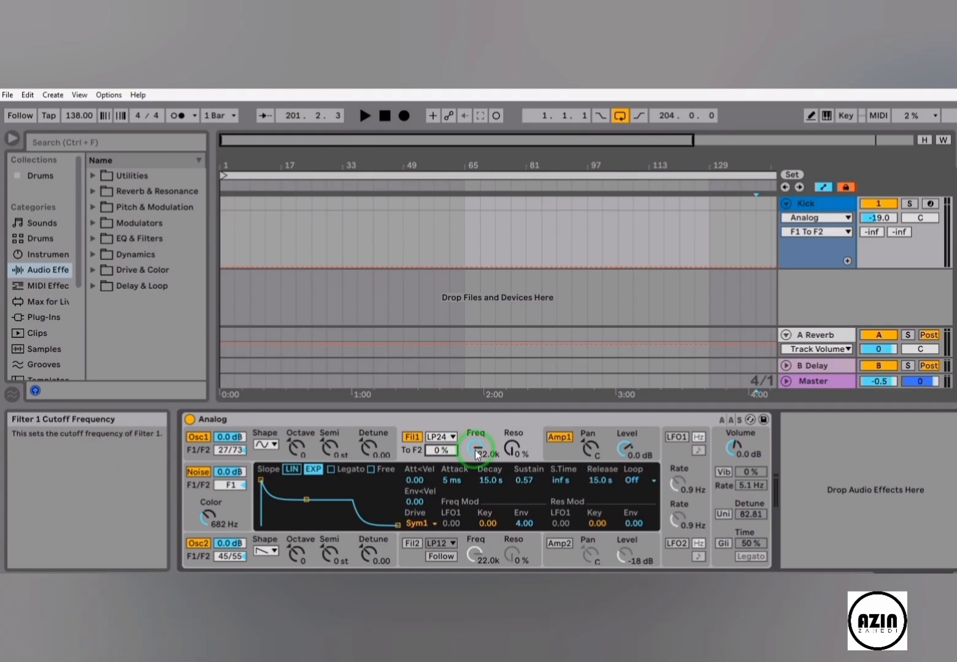
mouse_move(461, 454)
mouse_down()
mouse_move(461, 530)
mouse_move(461, 475)
mouse_move(477, 457)
mouse_up()
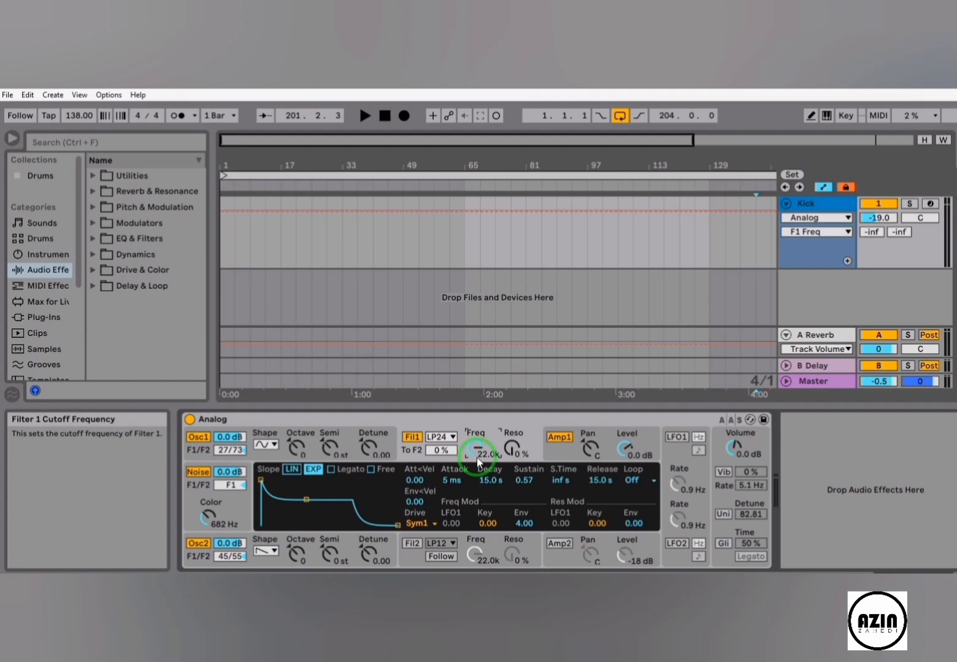
drag(511, 450, 511, 415)
double_click(515, 451)
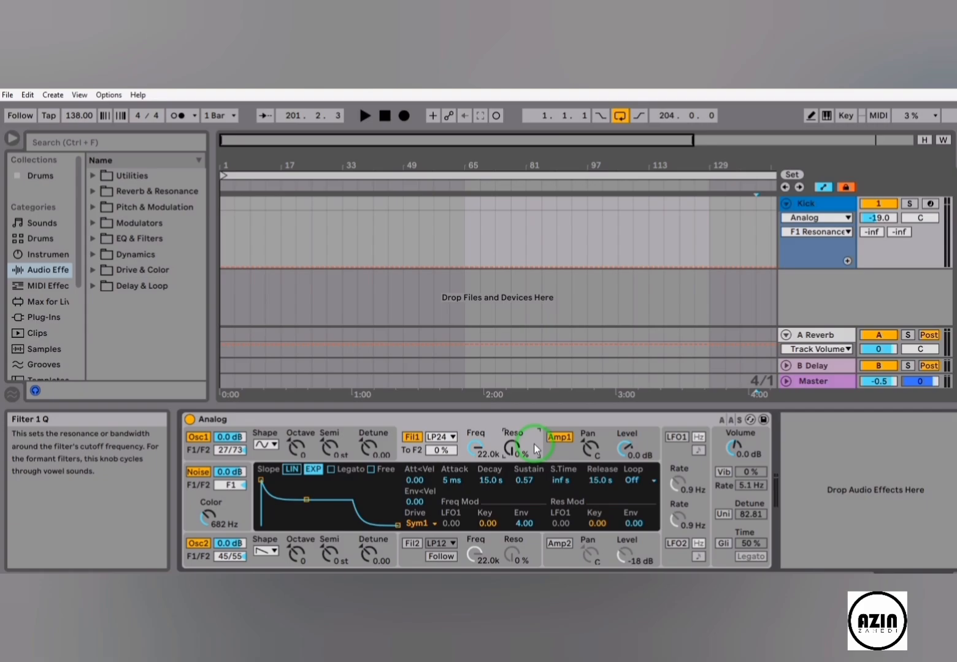
Check Filter 1's drive options and try the velocity effect on envelope attack, returning it to 0.00
click(424, 523)
click(424, 474)
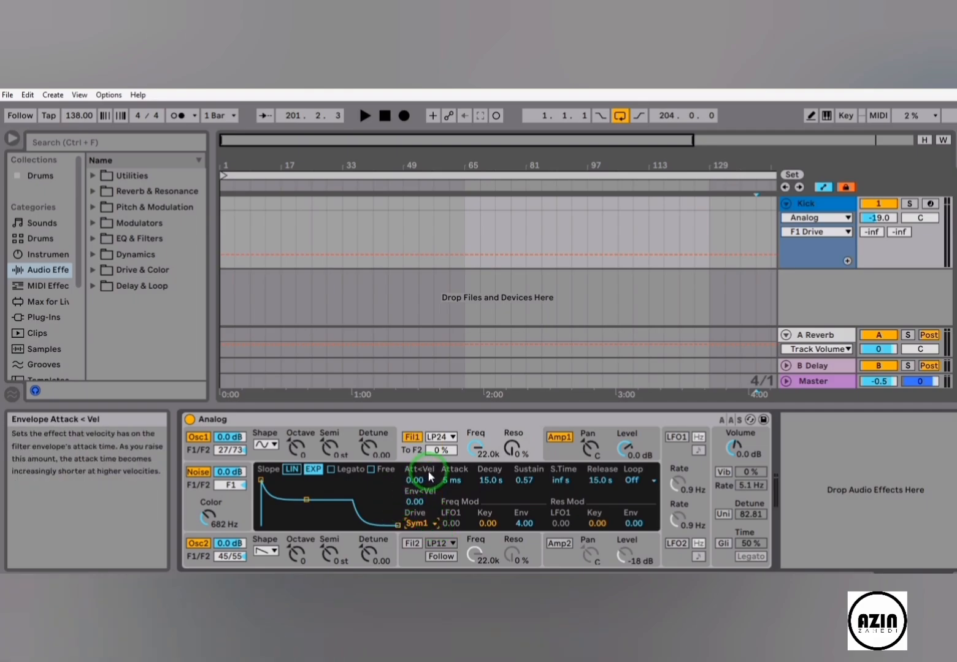
click(420, 478)
mouse_move(423, 476)
mouse_down()
mouse_move(421, 488)
mouse_move(433, 487)
mouse_up()
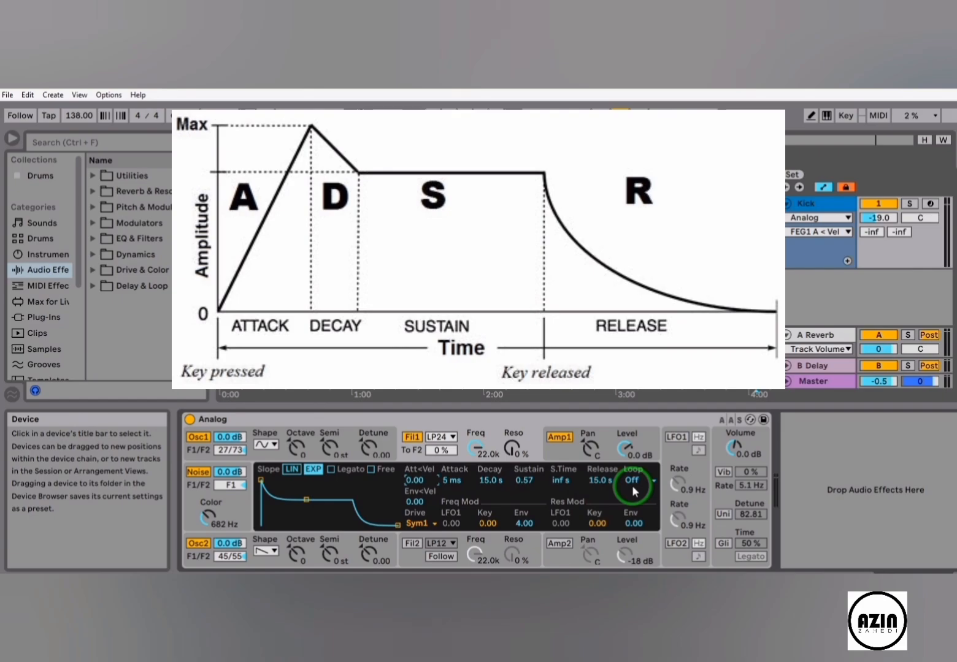
Shape Filter 1's envelope with a 5 ms attack, 626 ms decay, 0.00 sustain and 626 ms release
mouse_move(455, 481)
mouse_down()
mouse_move(456, 451)
mouse_move(455, 503)
mouse_move(461, 488)
mouse_up()
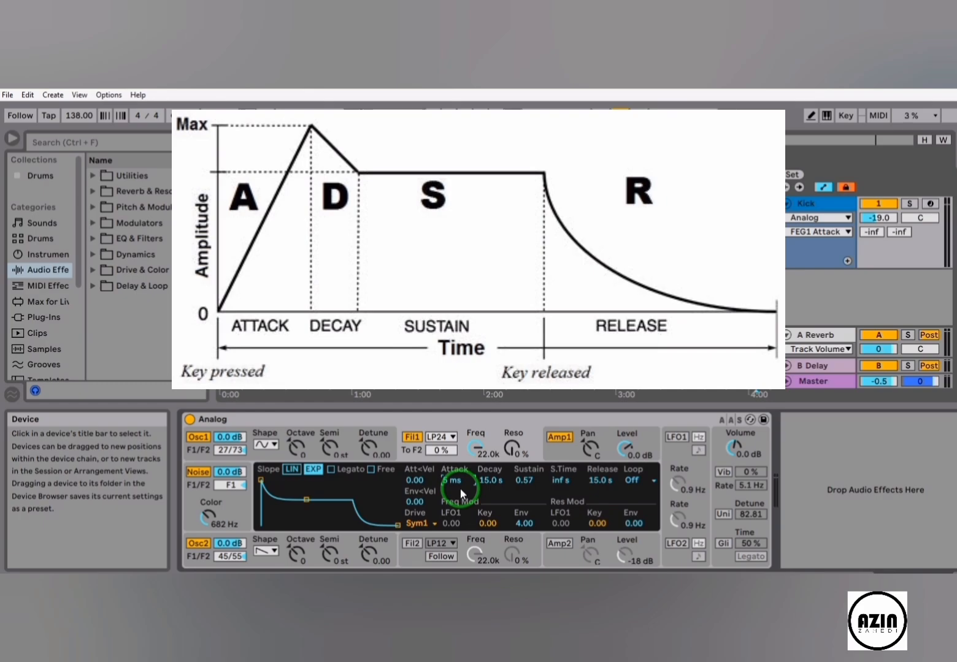
click(495, 487)
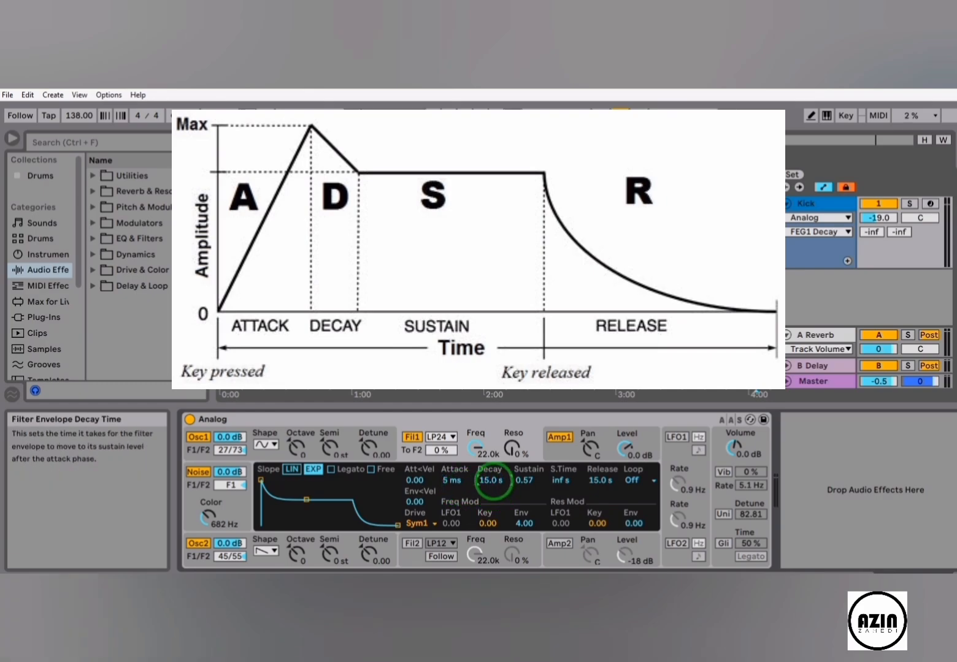
drag(494, 481, 495, 486)
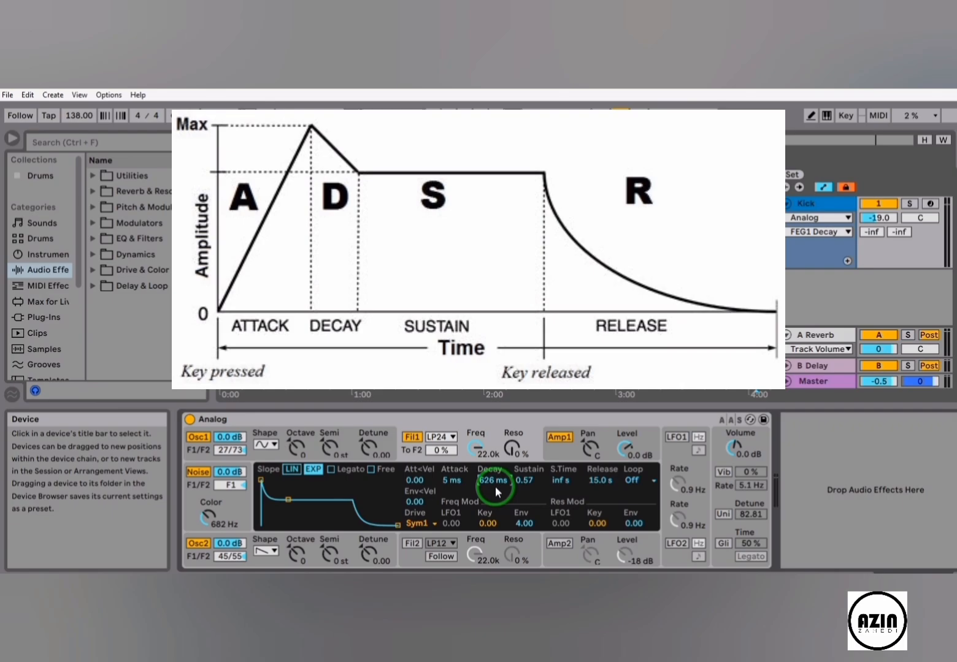
drag(532, 486, 562, 475)
click(561, 479)
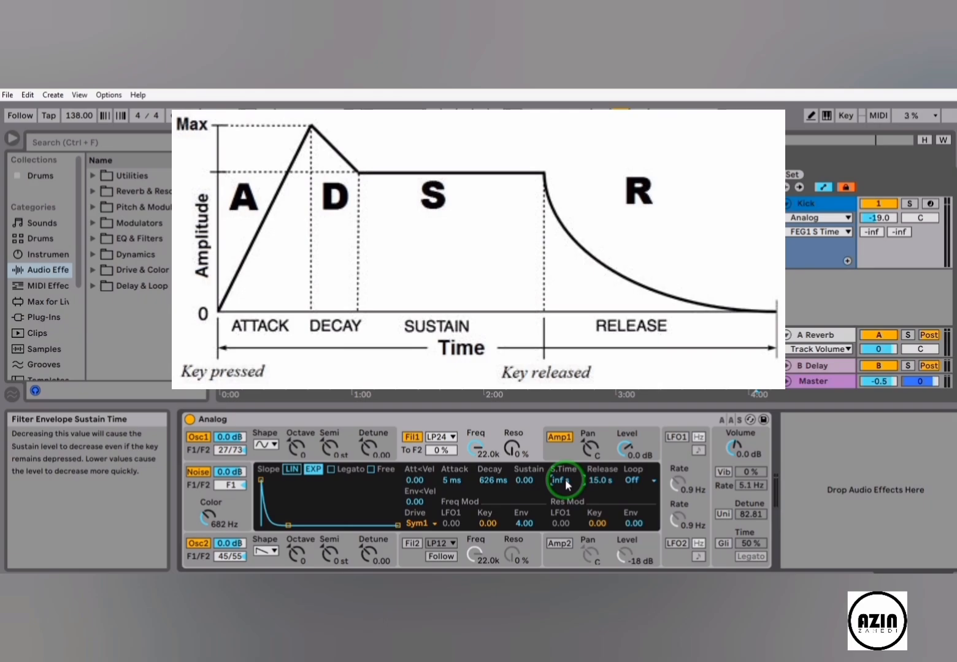
click(597, 481)
mouse_move(597, 480)
mouse_down()
mouse_move(597, 503)
mouse_move(597, 475)
mouse_move(604, 495)
mouse_up()
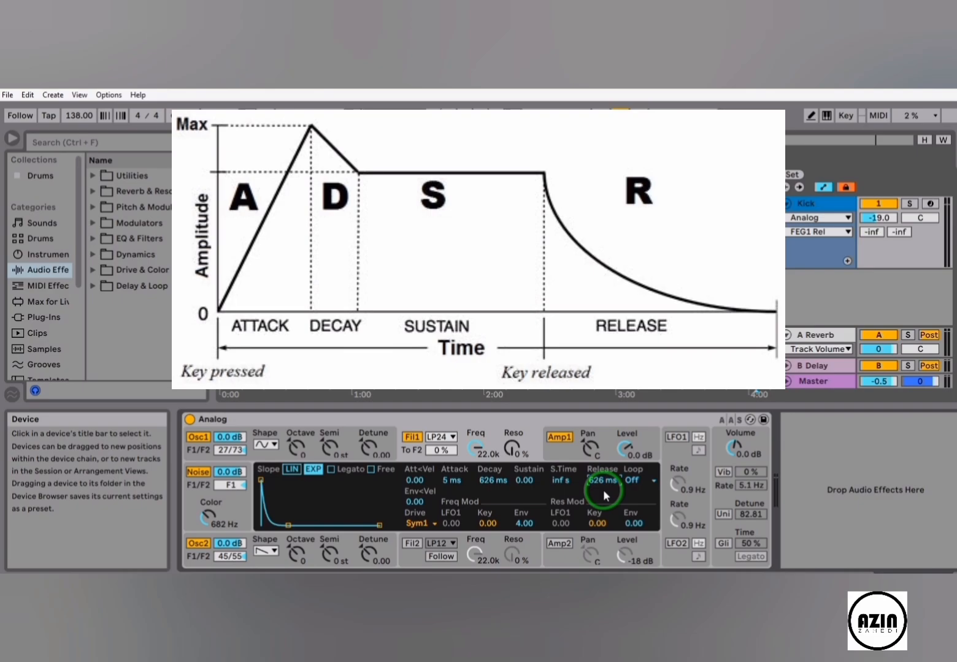
Check the filter envelope's loop modes, keeping the loop off, and switch the envelope slope to linear
click(638, 480)
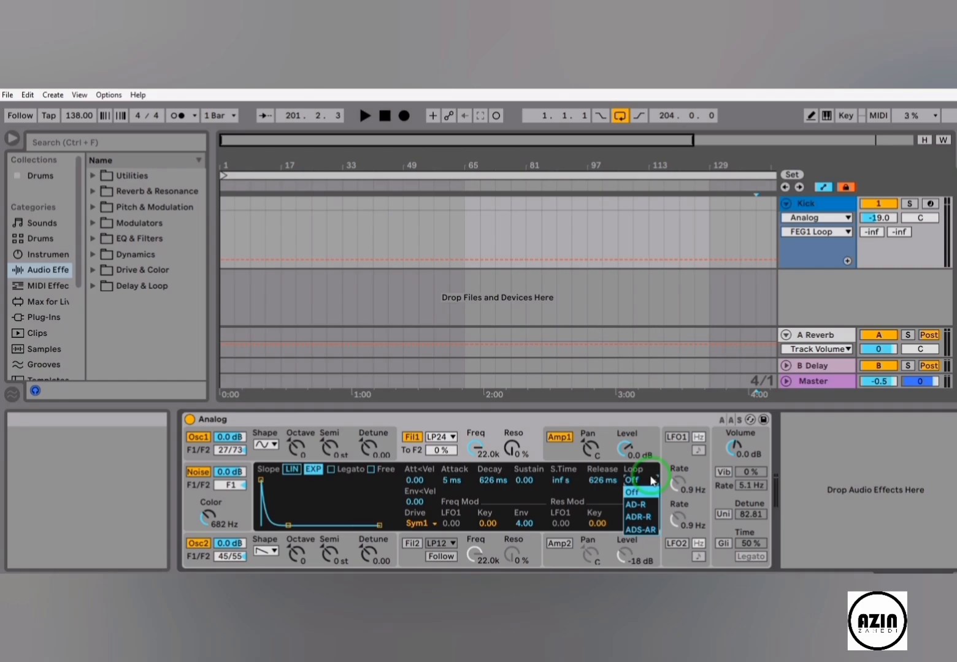
click(651, 481)
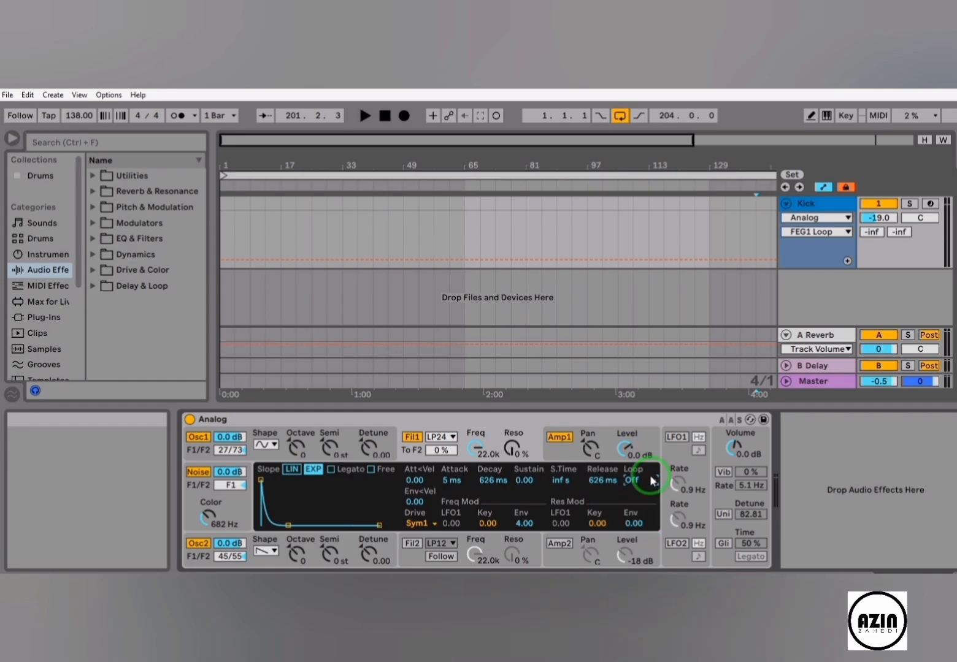
click(293, 473)
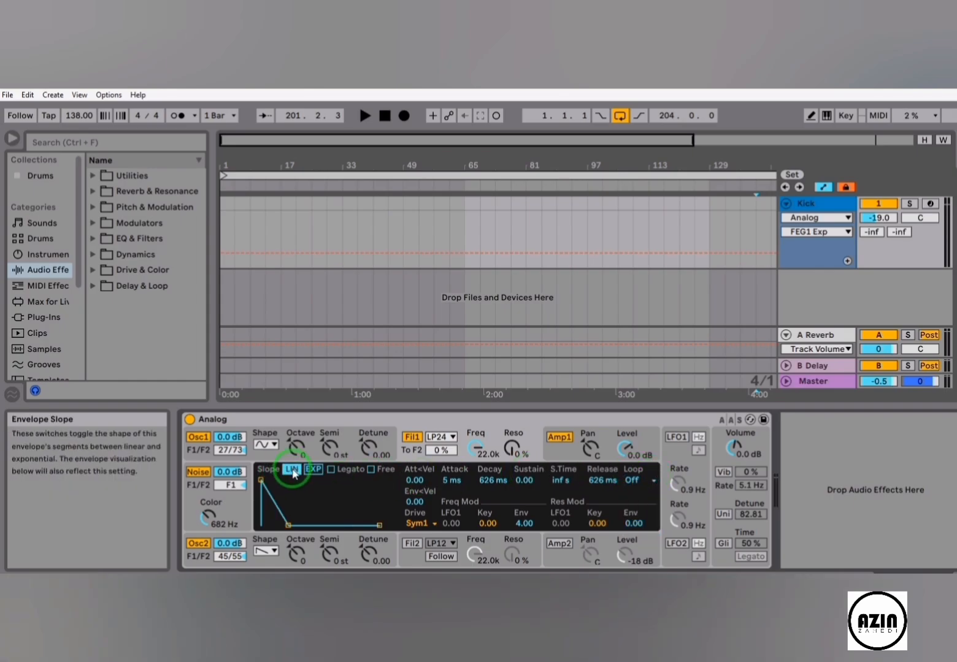
click(312, 470)
click(295, 471)
click(312, 470)
click(293, 471)
Try Filter 1's key modulation of frequency and resonance at 0.00, and switch the envelope's Legato mode on and off again
mouse_move(486, 523)
mouse_down()
mouse_move(486, 506)
mouse_move(486, 540)
mouse_move(486, 522)
mouse_up()
double_click(486, 523)
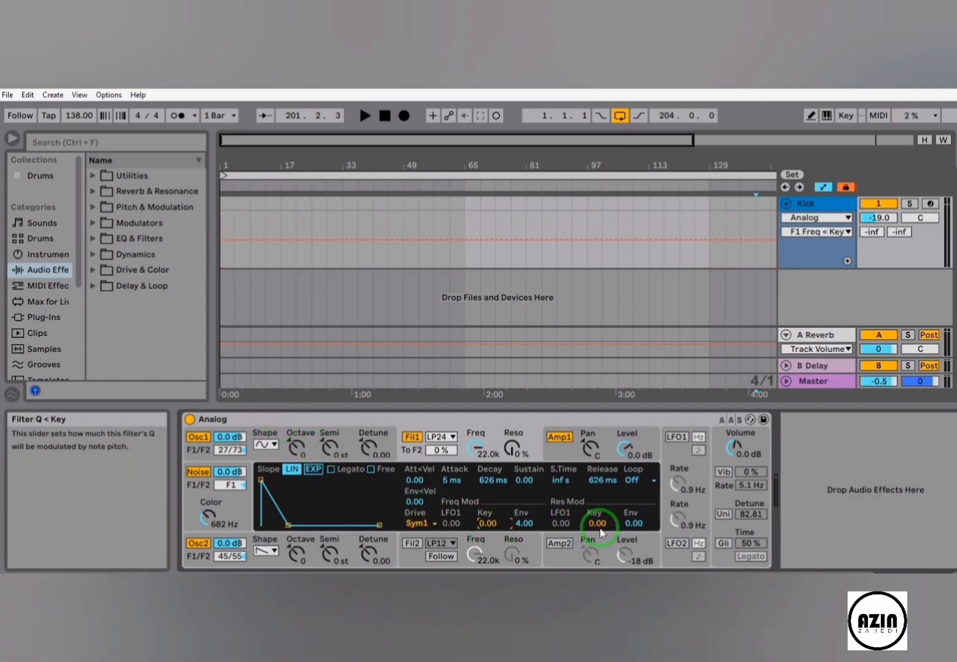
click(598, 524)
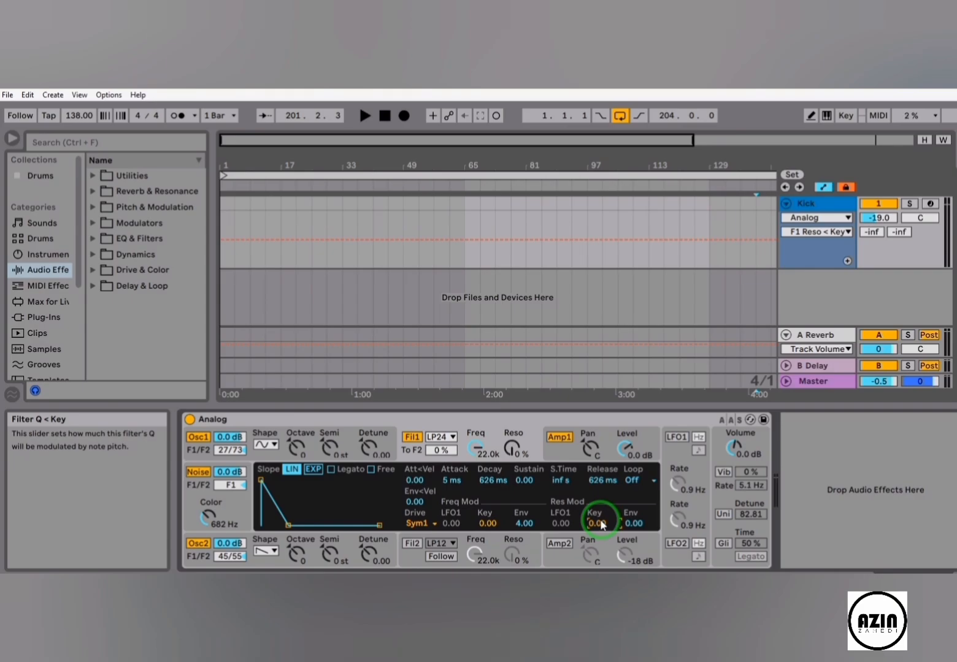
click(331, 470)
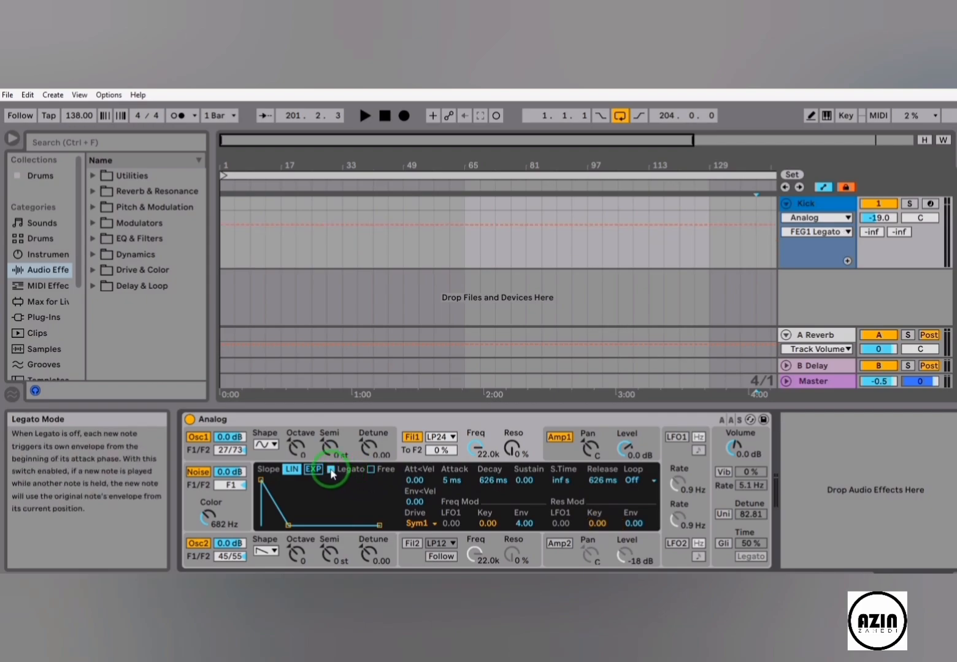
click(331, 471)
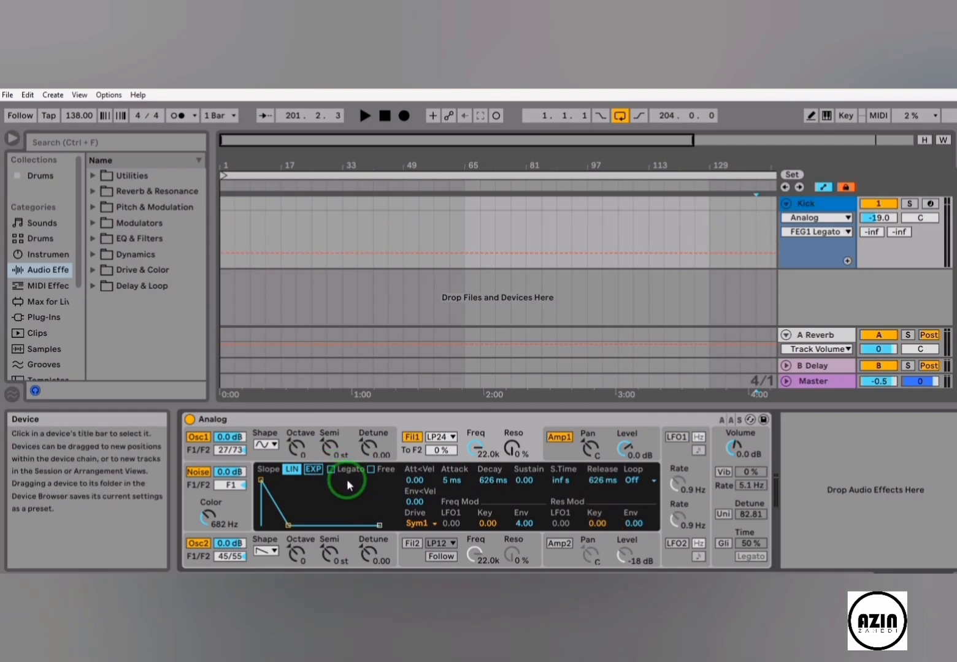